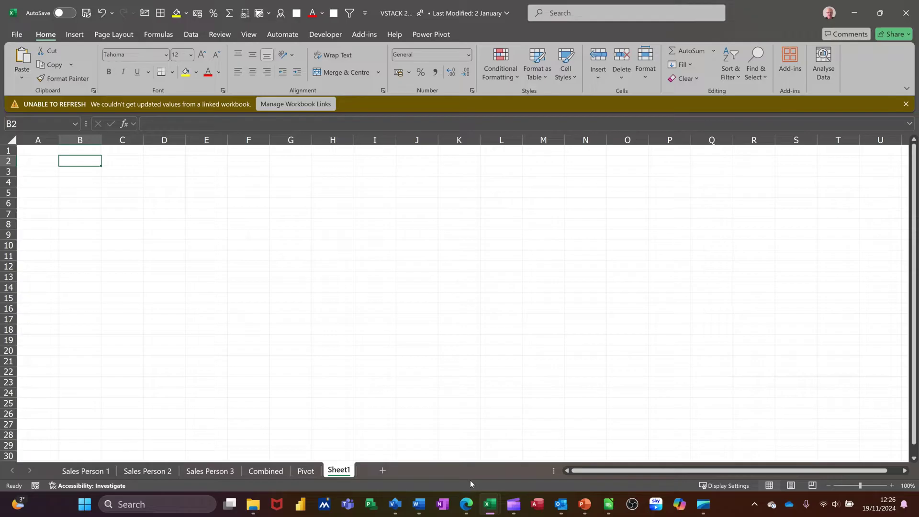
Step: Add a Total row to the Sales Person 1 table, totalling £9,211.64
click(91, 473)
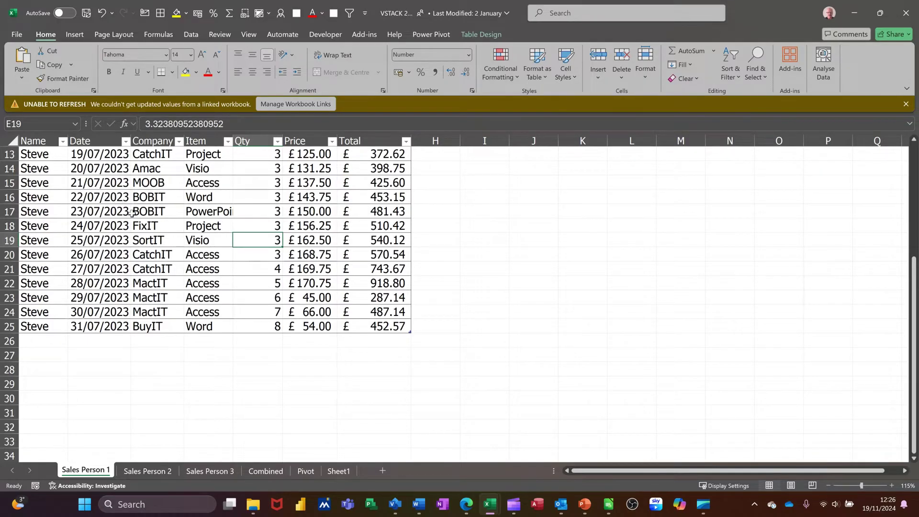
click(293, 243)
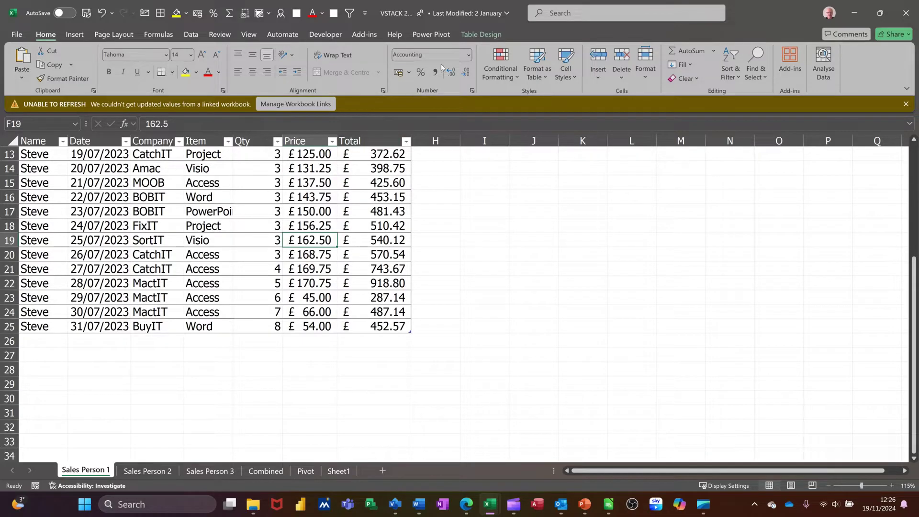
click(464, 36)
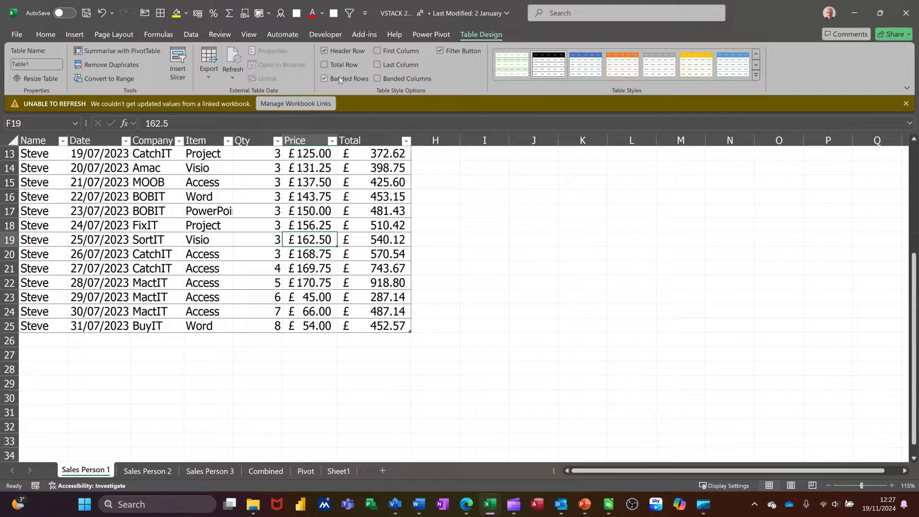
click(325, 65)
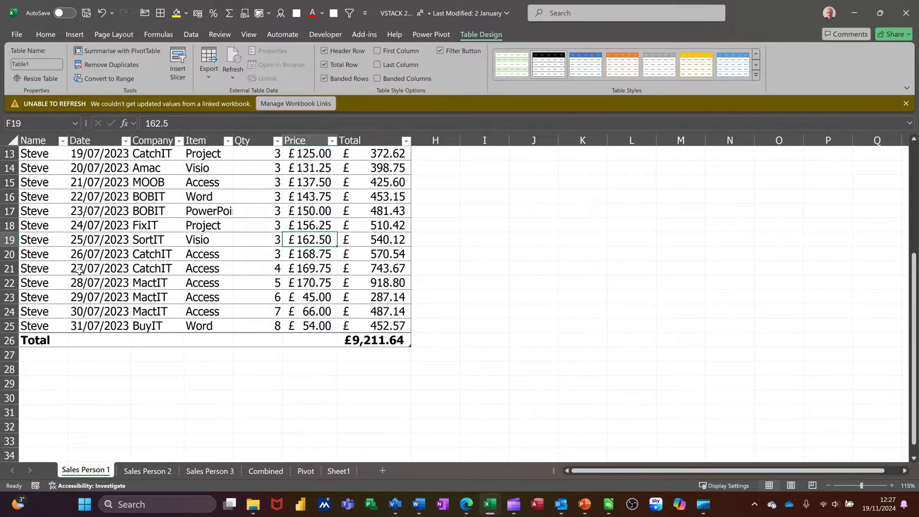
Step: Add a Total row to the Sales Person 2 table (£6,481.25) and autofit column G
click(147, 470)
click(311, 411)
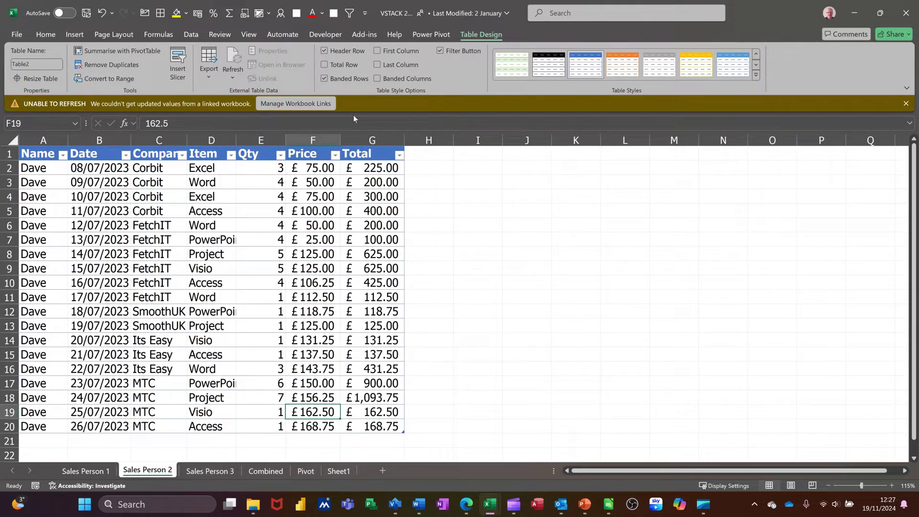
click(325, 64)
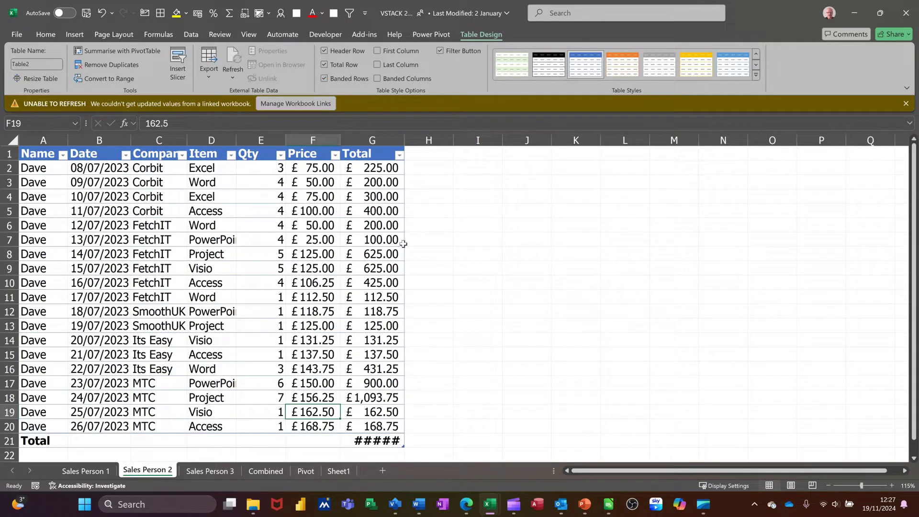
double_click(405, 139)
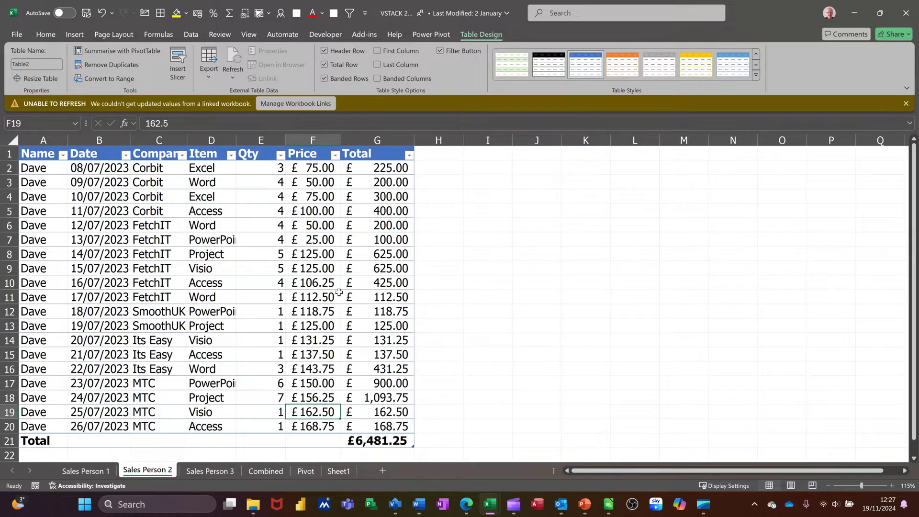
Step: Add a Total row to the Sales Person 3 table (£5,475.00), autofit column G, and return to Sheet1
click(207, 472)
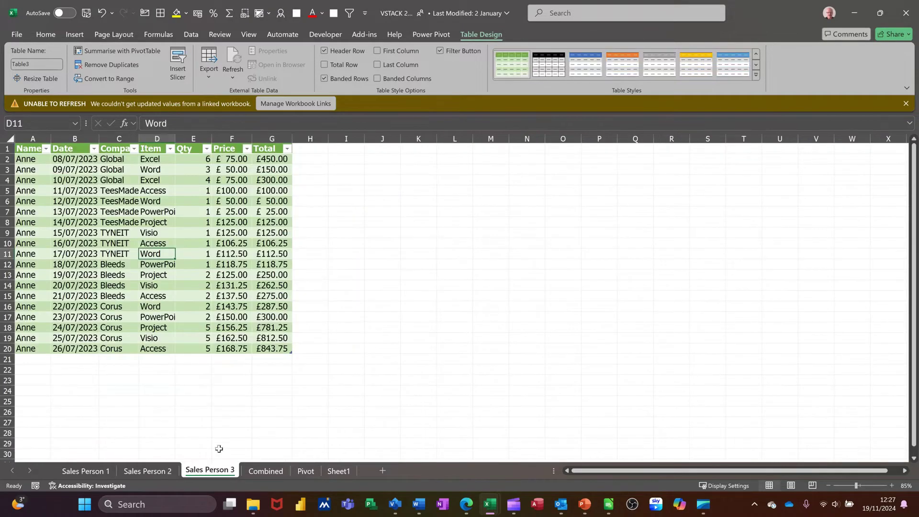
click(248, 328)
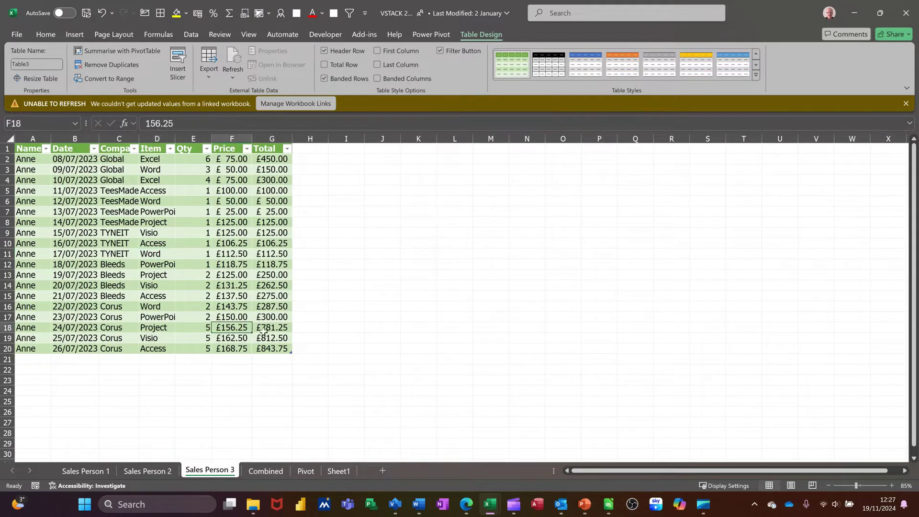
click(325, 65)
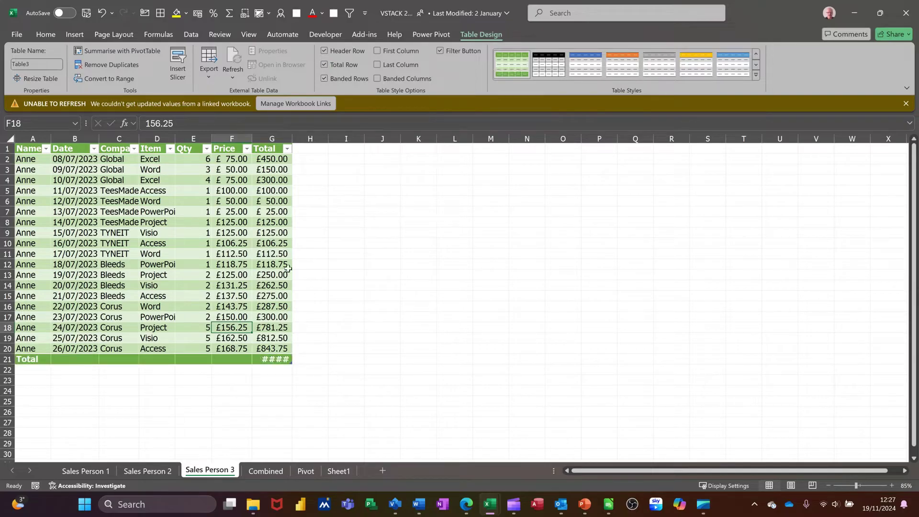
double_click(294, 139)
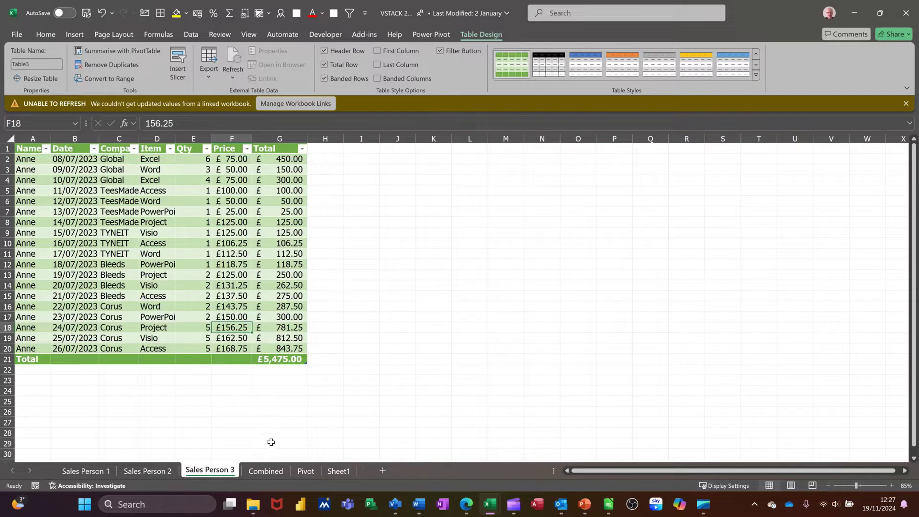
click(334, 471)
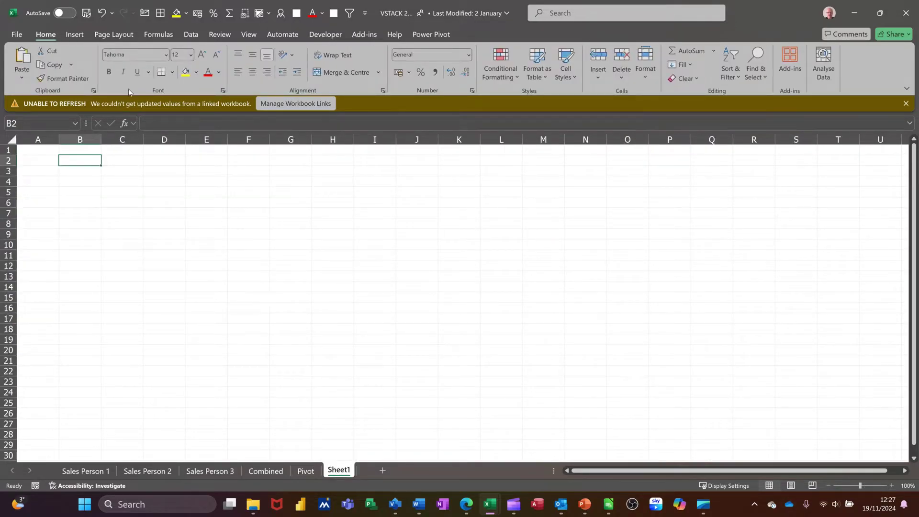
Step: Insert an empty 2-D clustered column chart and drag it up-left over columns F to L
click(76, 39)
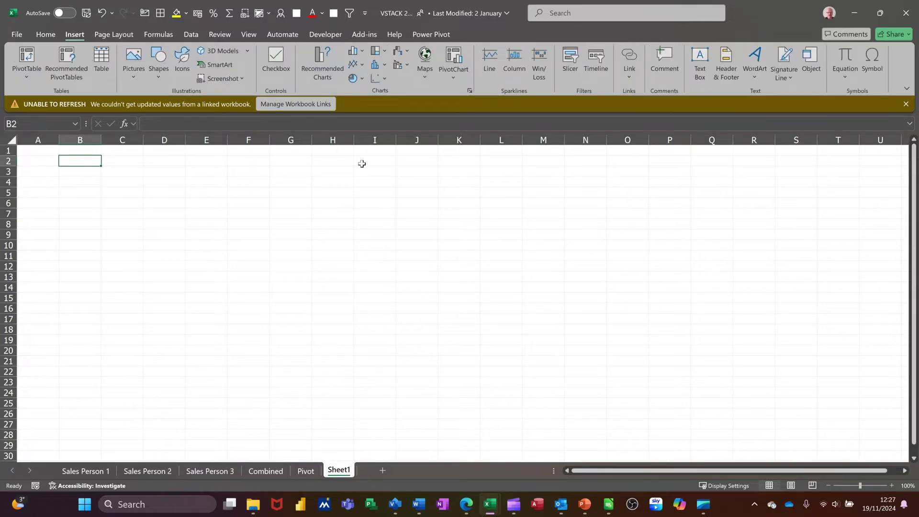
click(357, 51)
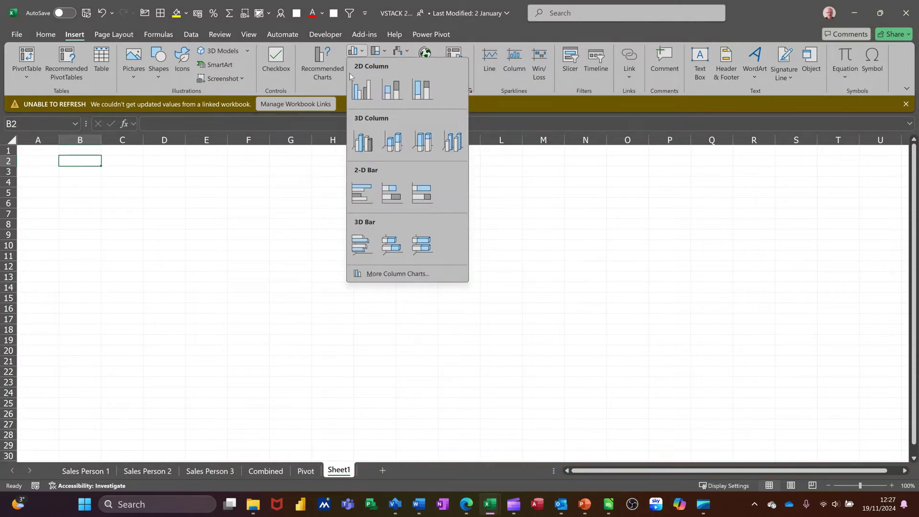
click(361, 90)
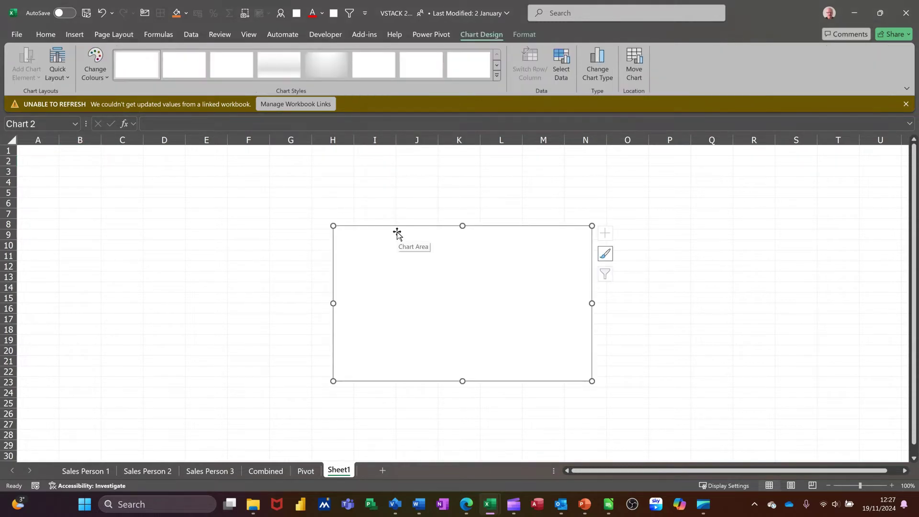
drag(396, 232, 289, 191)
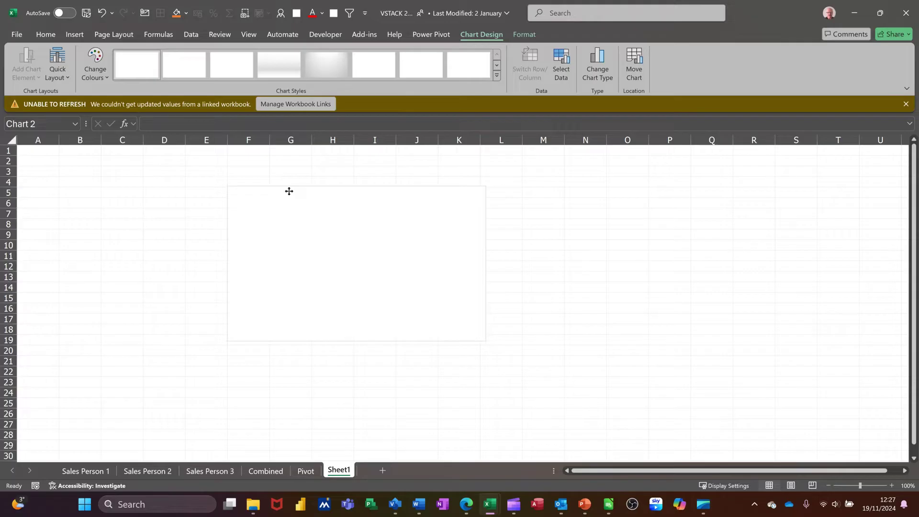
Step: Add a series named for the first salesperson, valued from 'Sales Person 1'!$G$26 (£9,211.64)
click(561, 61)
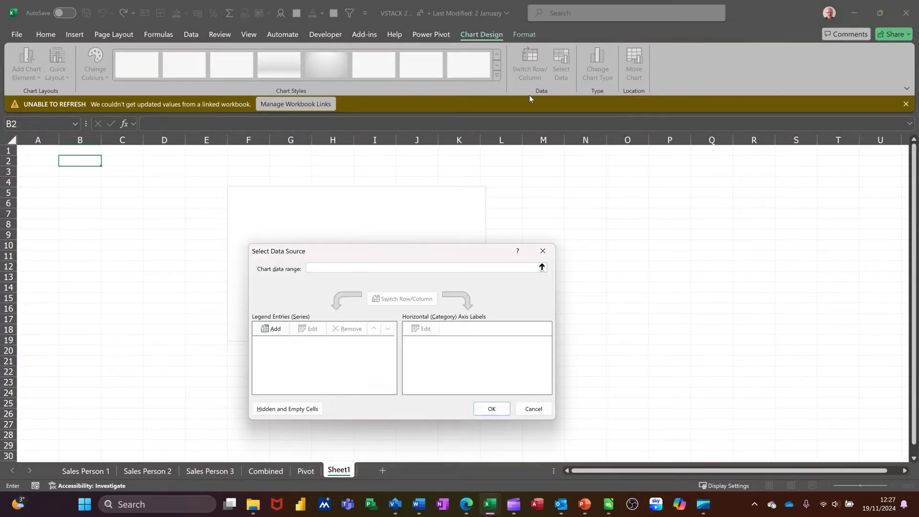
click(271, 331)
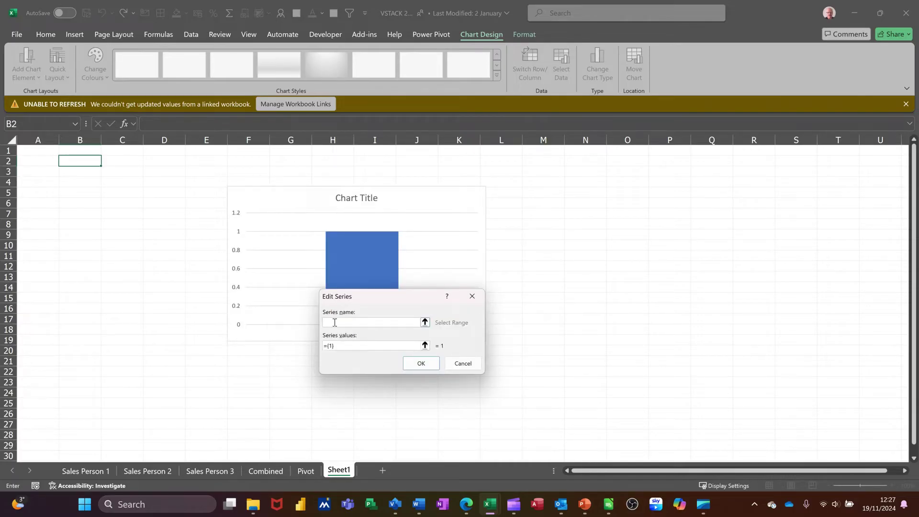
text(Ste)
text(ve)
click(425, 346)
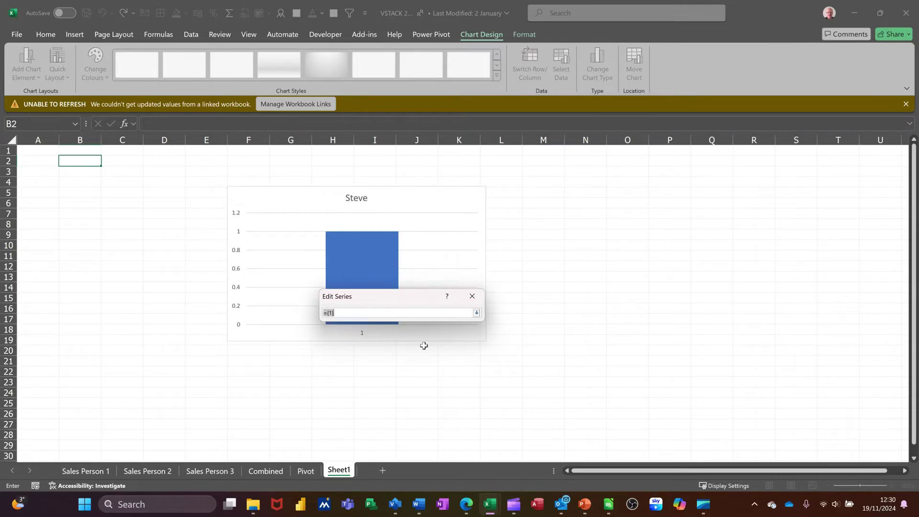
click(100, 473)
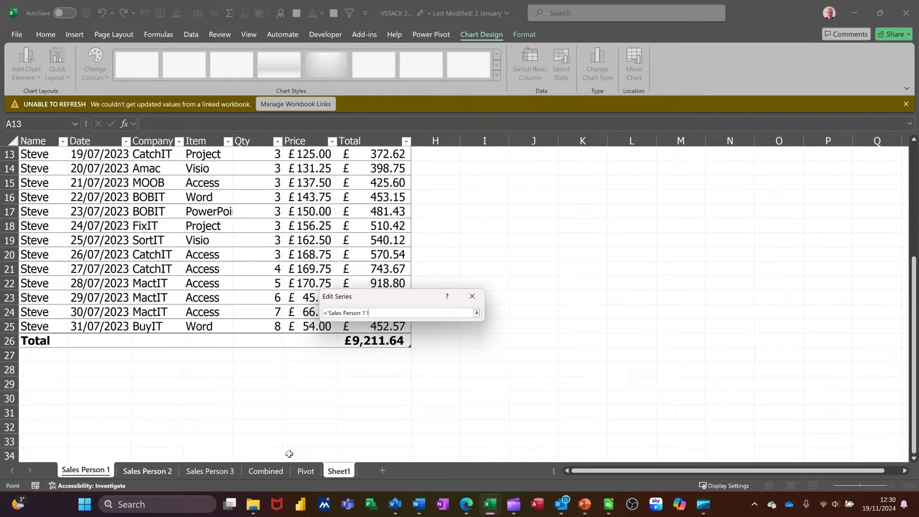
click(378, 343)
click(477, 314)
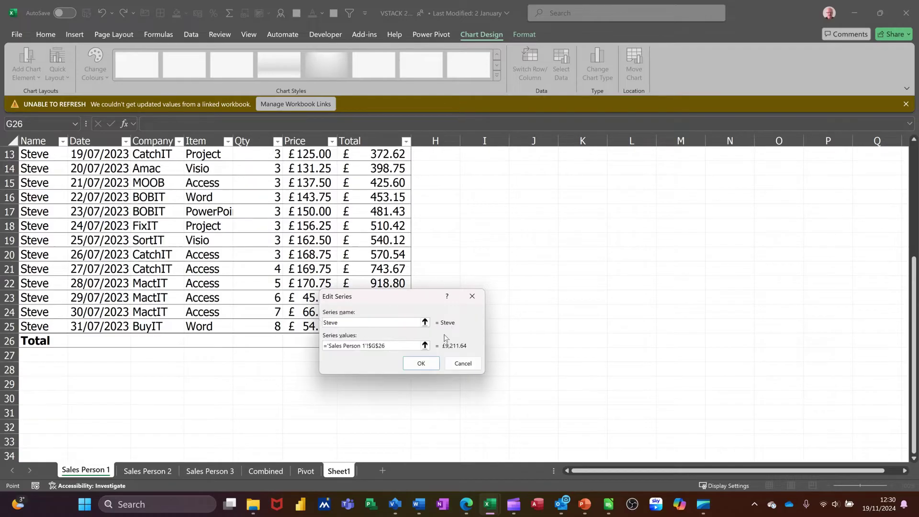
click(421, 364)
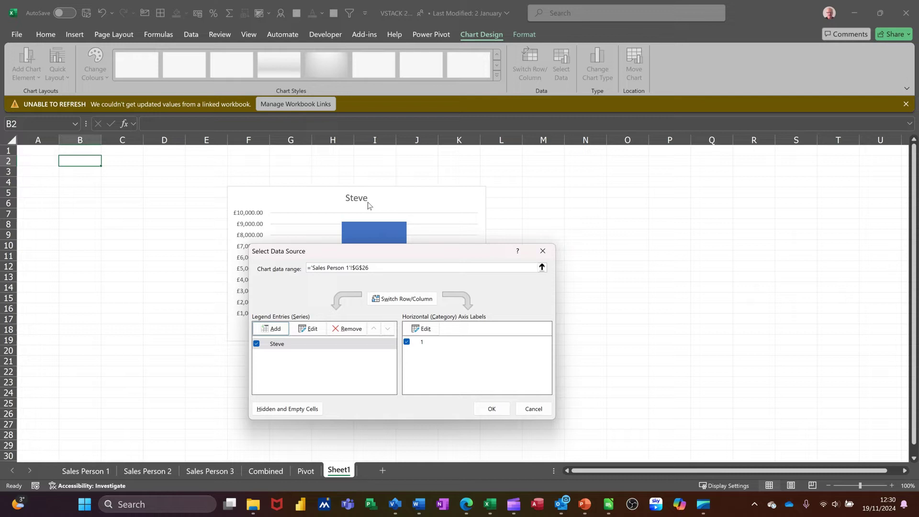
Step: Add a second series named for its salesperson, valued from 'Sales Person 2'!$G$21
click(269, 329)
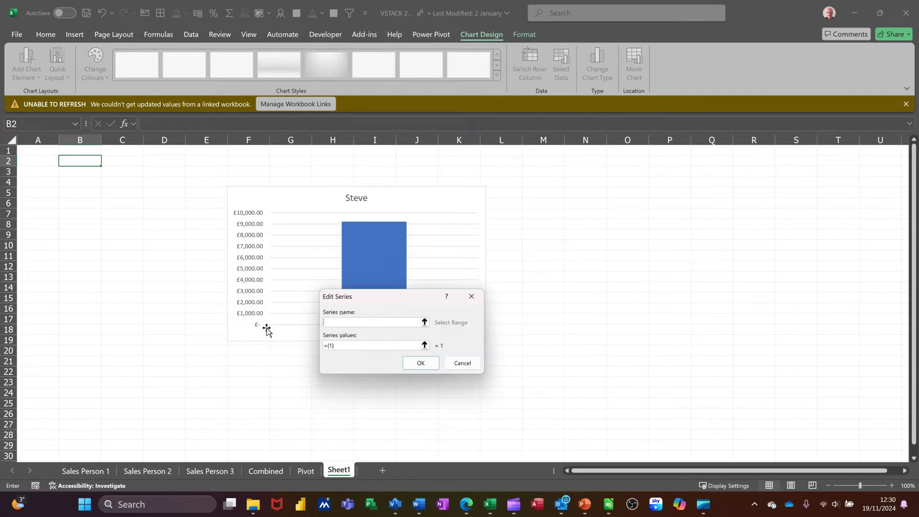
click(425, 346)
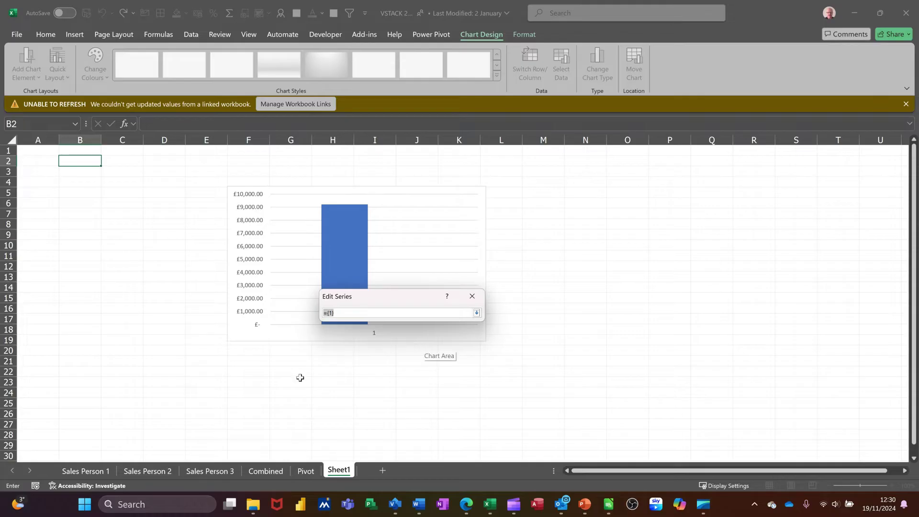
click(157, 471)
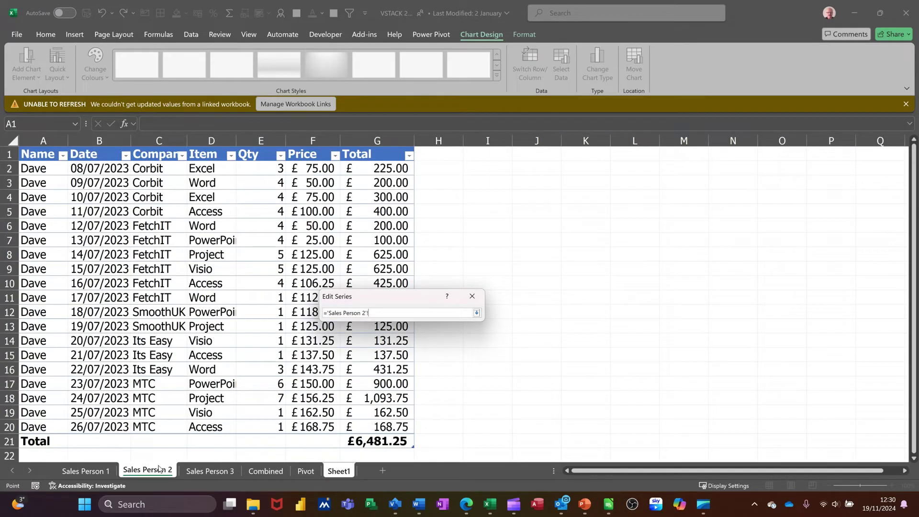
click(368, 448)
click(477, 313)
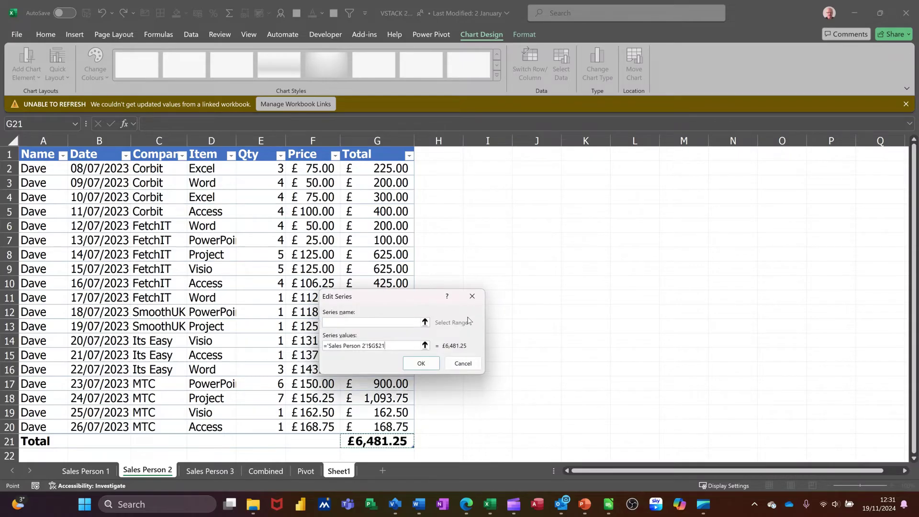
click(354, 322)
text(Dave)
click(415, 365)
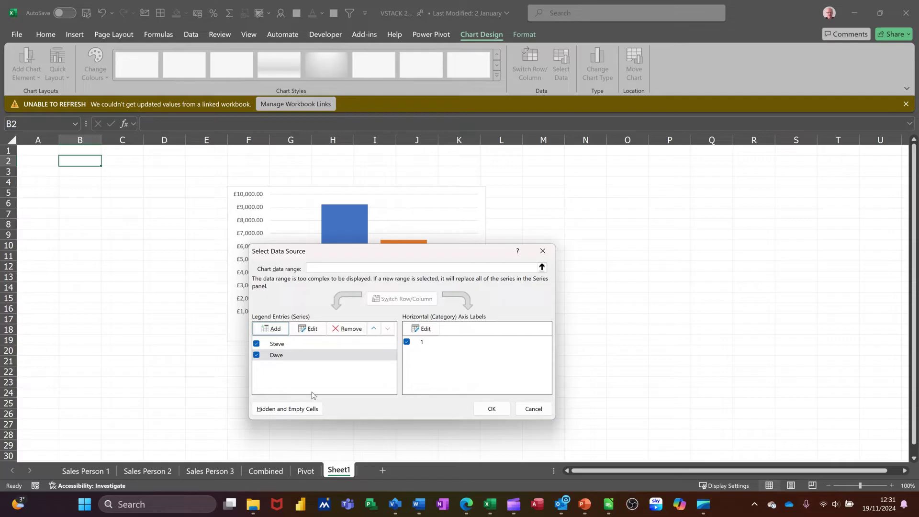
Step: Add a third series named for its salesperson from 'Sales Person 3'!$G$21 and apply the data changes
click(280, 332)
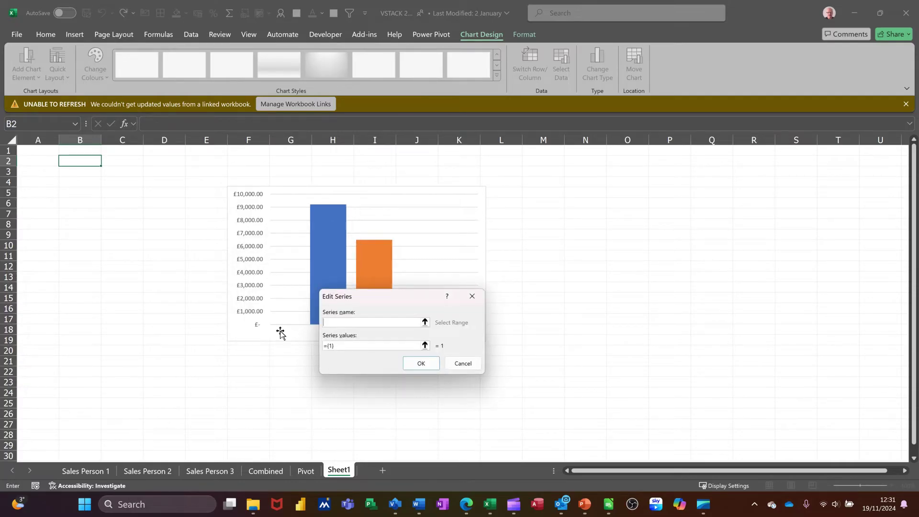
click(425, 346)
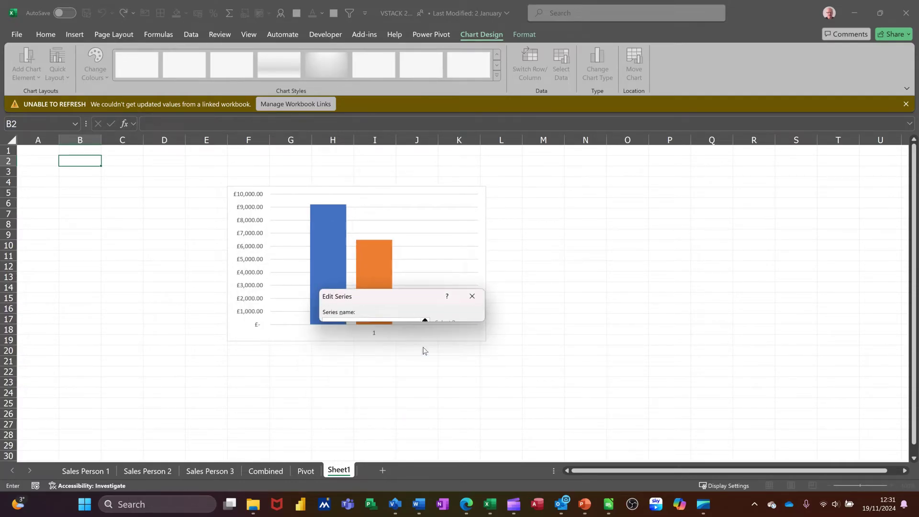
click(209, 472)
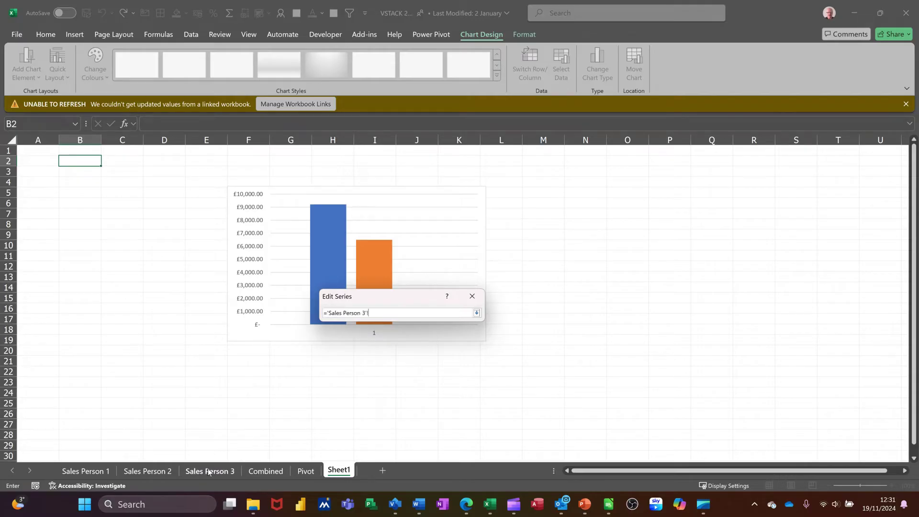
click(282, 363)
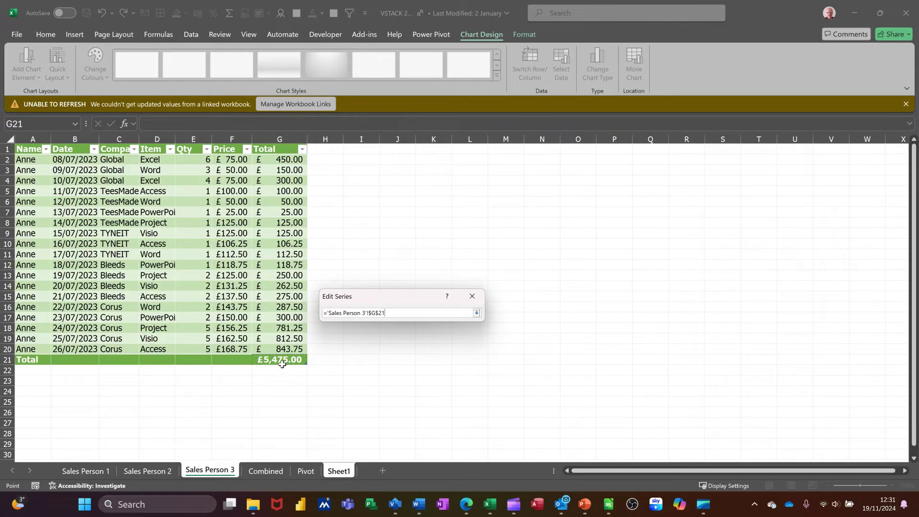
click(476, 313)
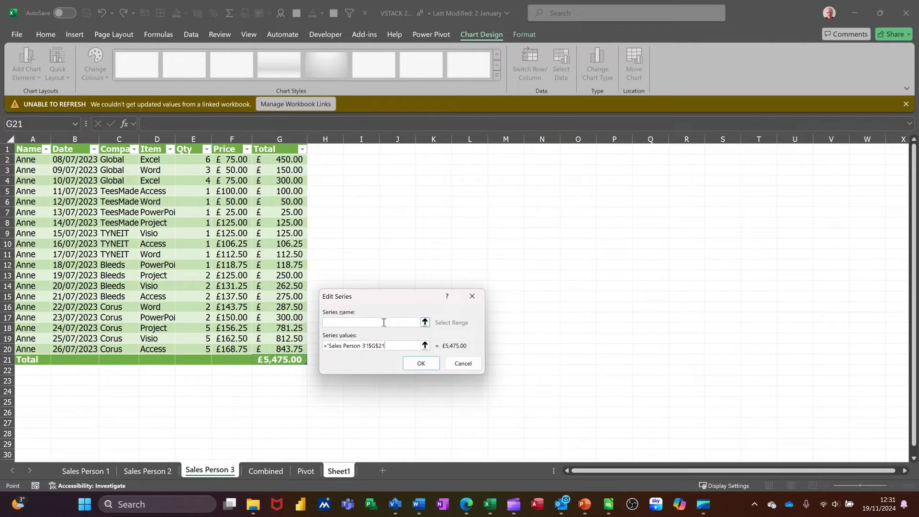
click(384, 323)
key(BackSpace)
text(Anne)
click(419, 364)
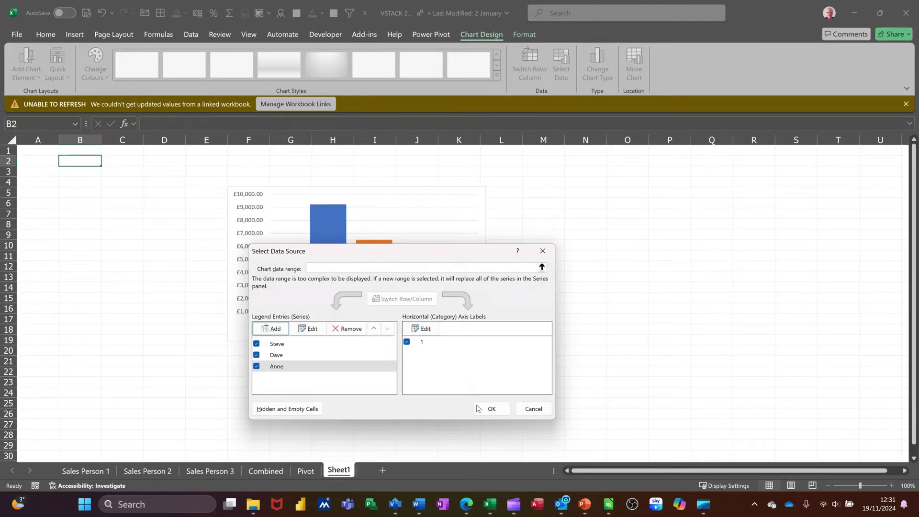
click(501, 413)
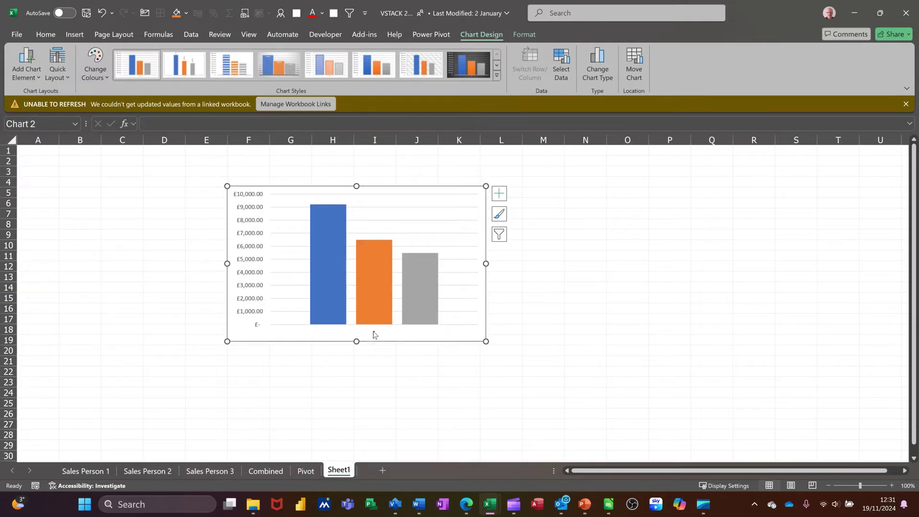
click(376, 337)
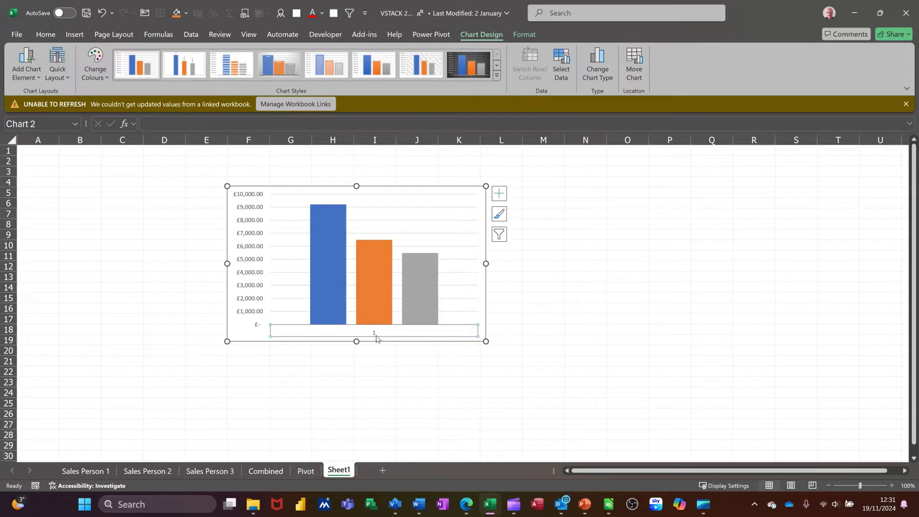
Step: Delete the horizontal category axis and open Chart Elements to add data labels
key(Delete)
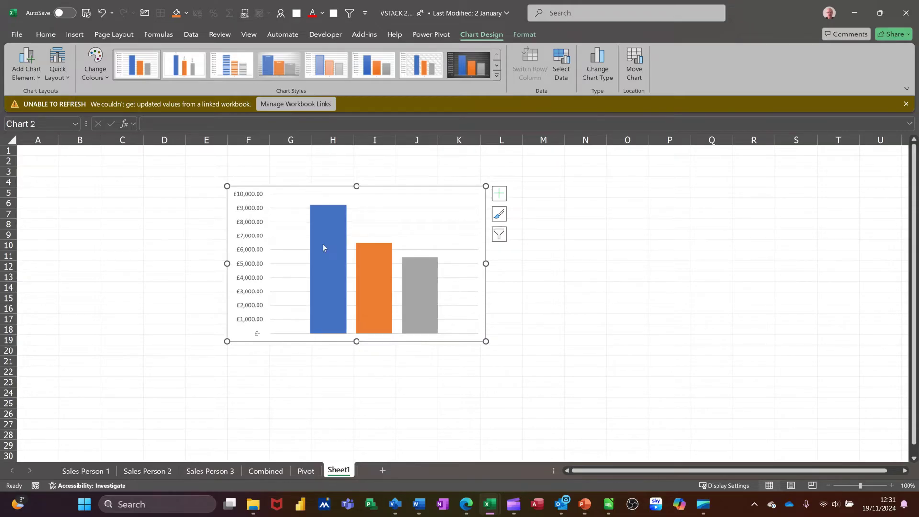
mouse_move(323, 247)
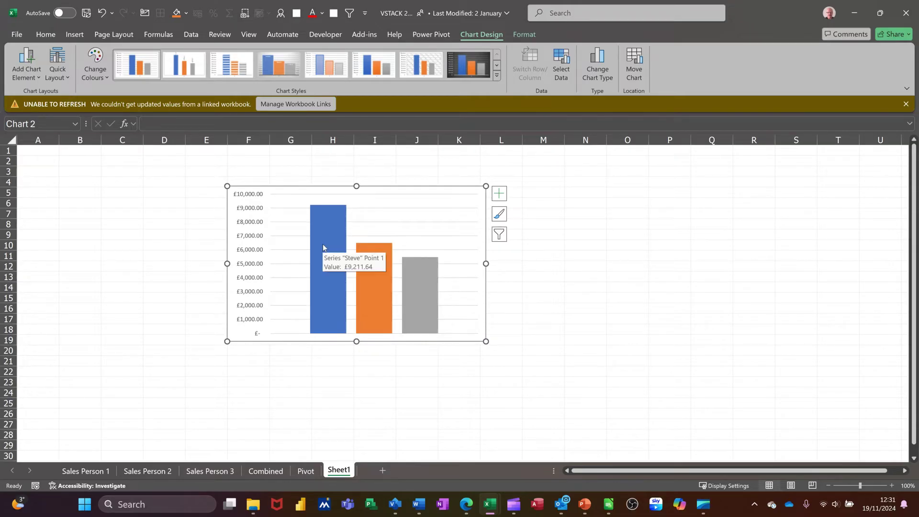
click(499, 194)
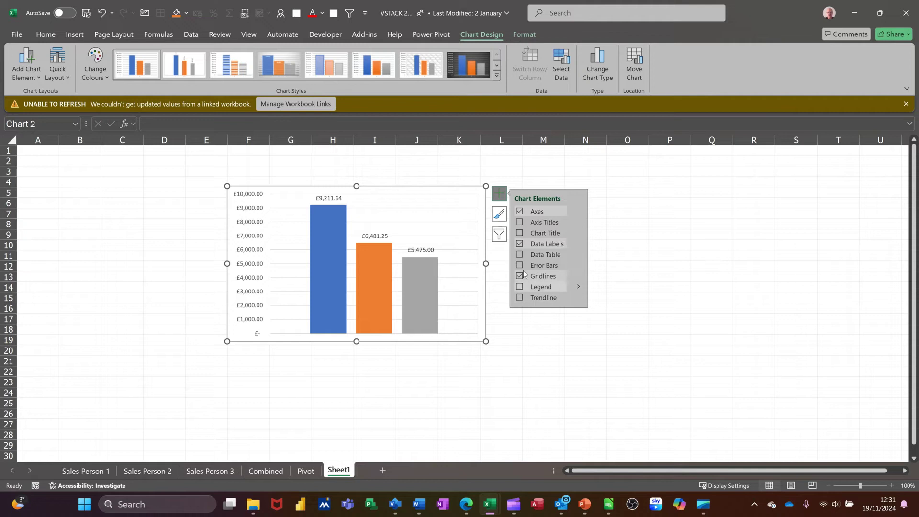
Step: Add a chart title reading 'Staff'
click(520, 234)
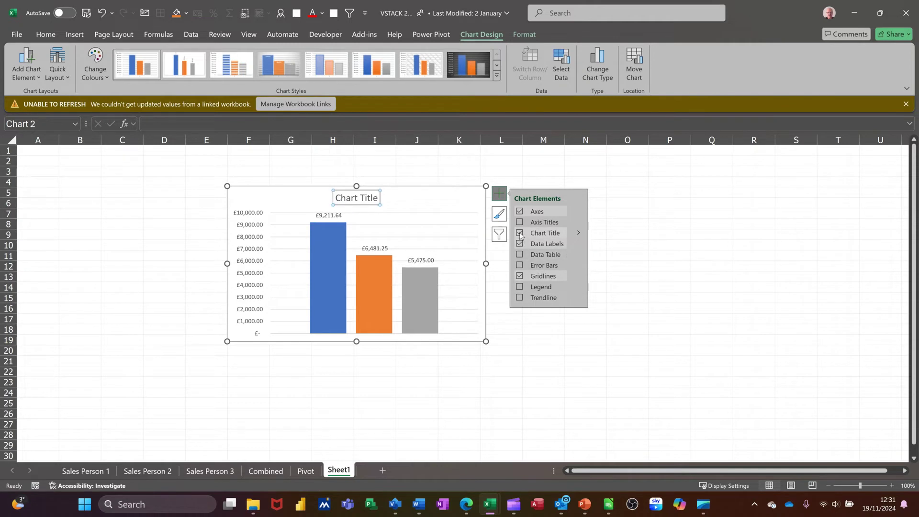
triple_click(337, 195)
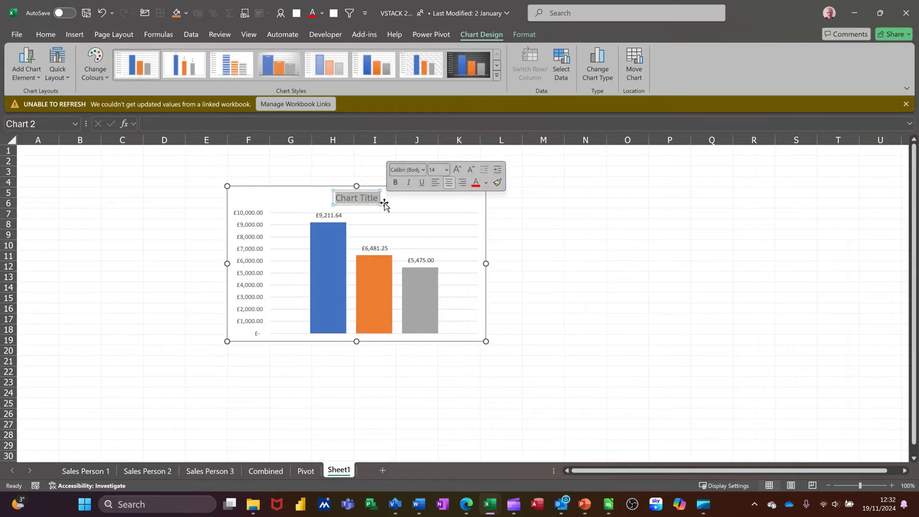
text(S)
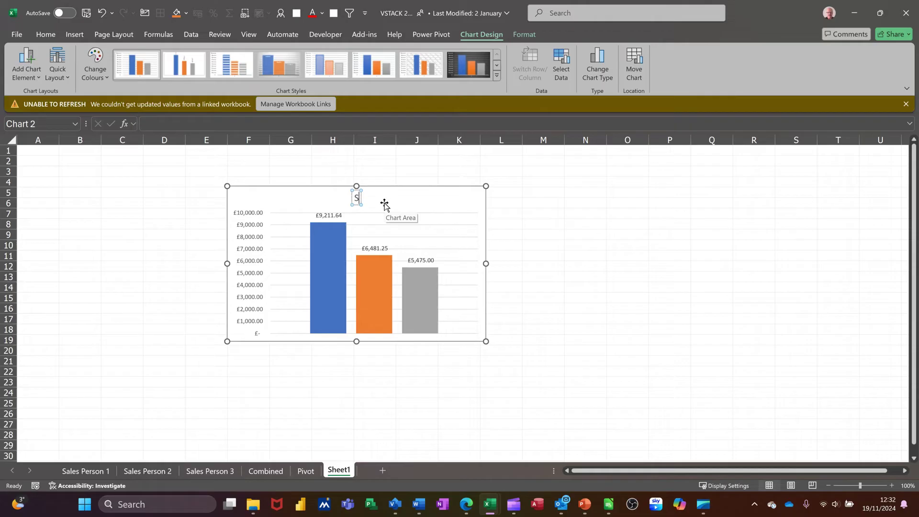
text(taff)
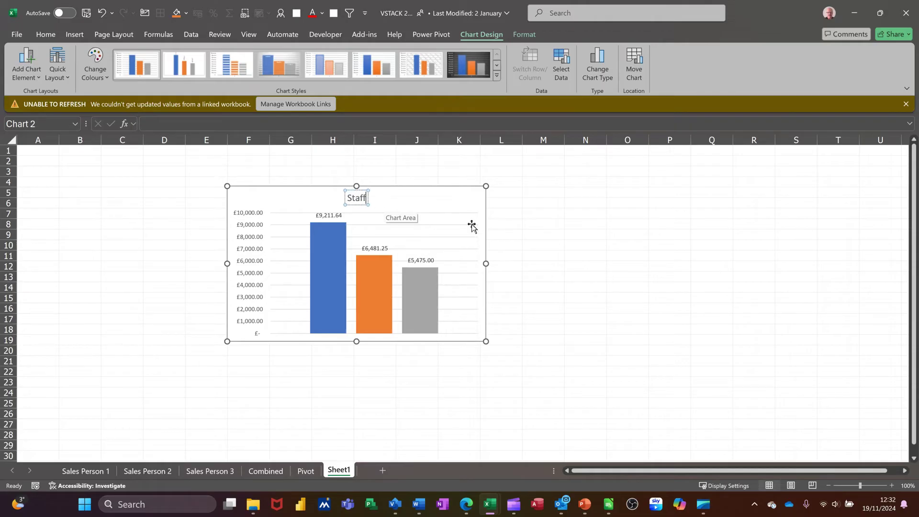
click(537, 242)
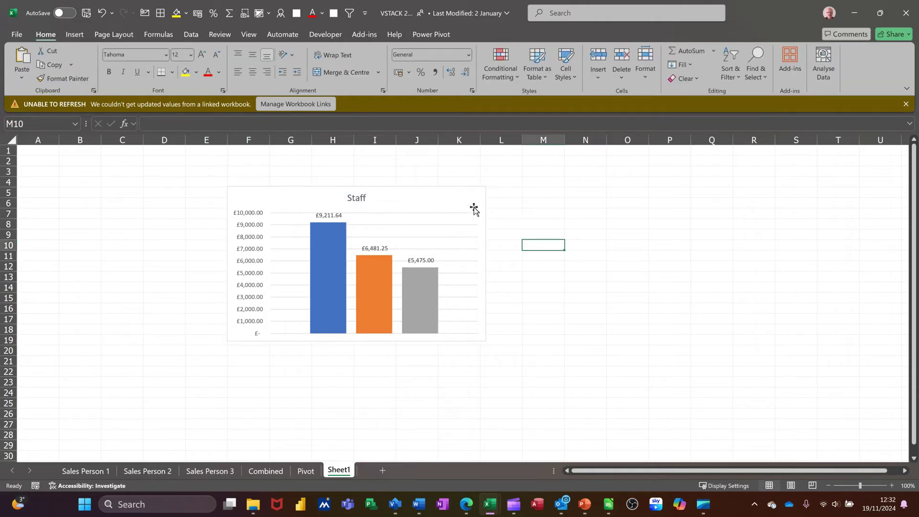
Step: Move the Staff chart up-left to sit over columns C to H
drag(466, 206, 338, 175)
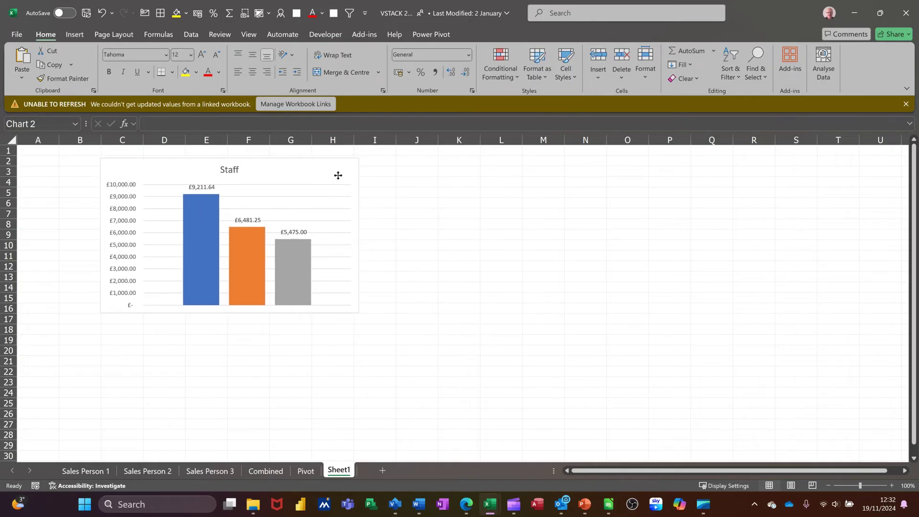
click(450, 164)
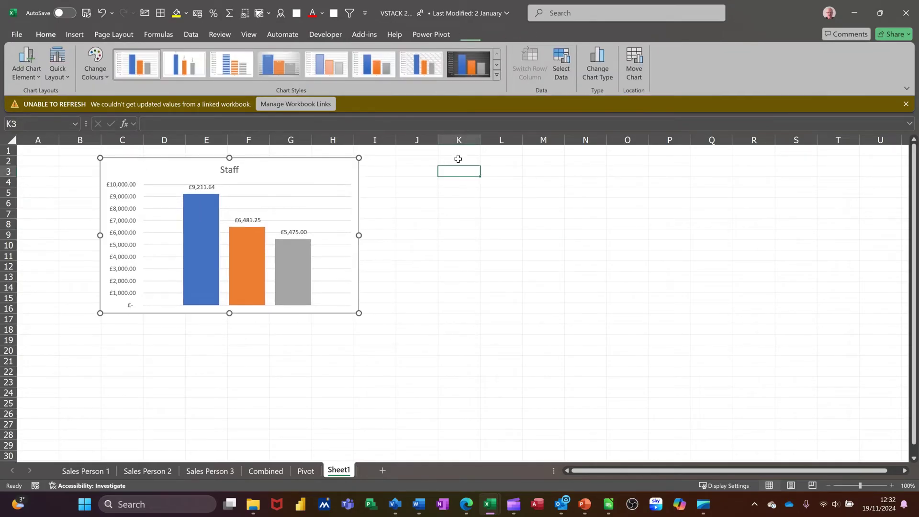
click(283, 168)
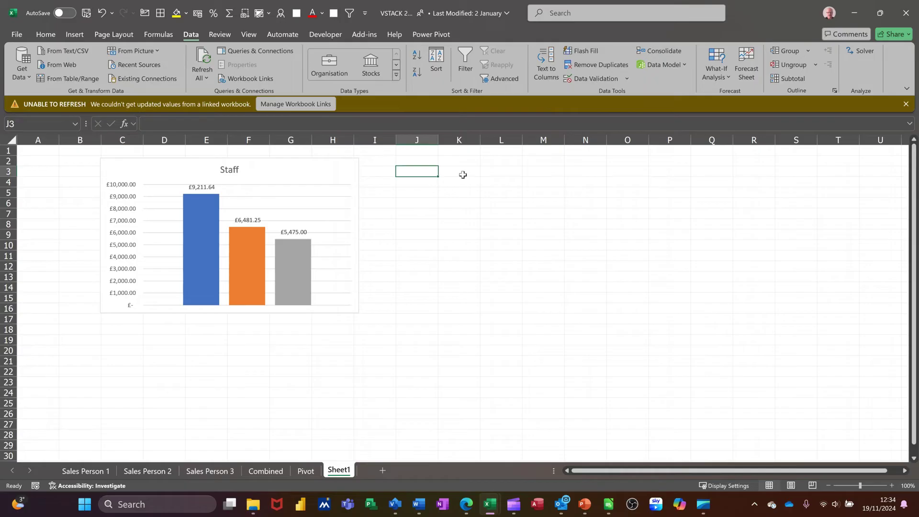
Step: Link J3 to the Sales Person 1 total in G26 (£9,211.64)
text(=)
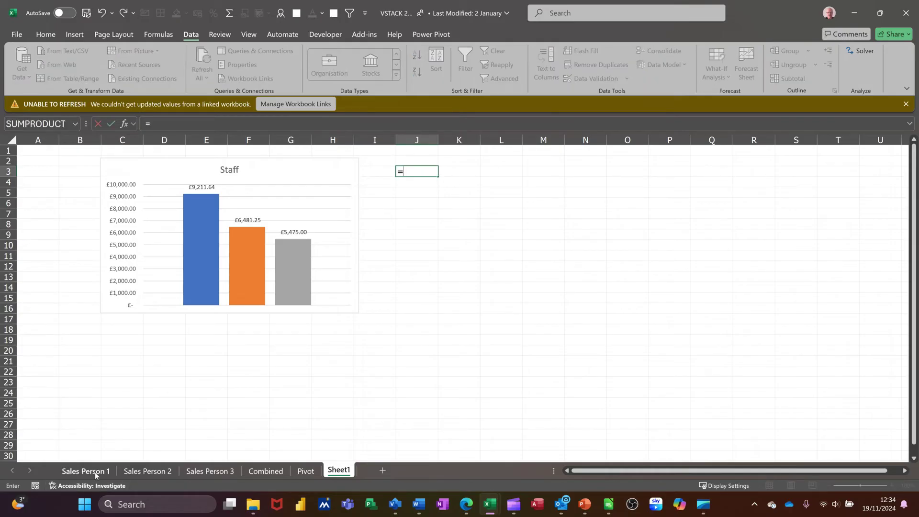
click(93, 472)
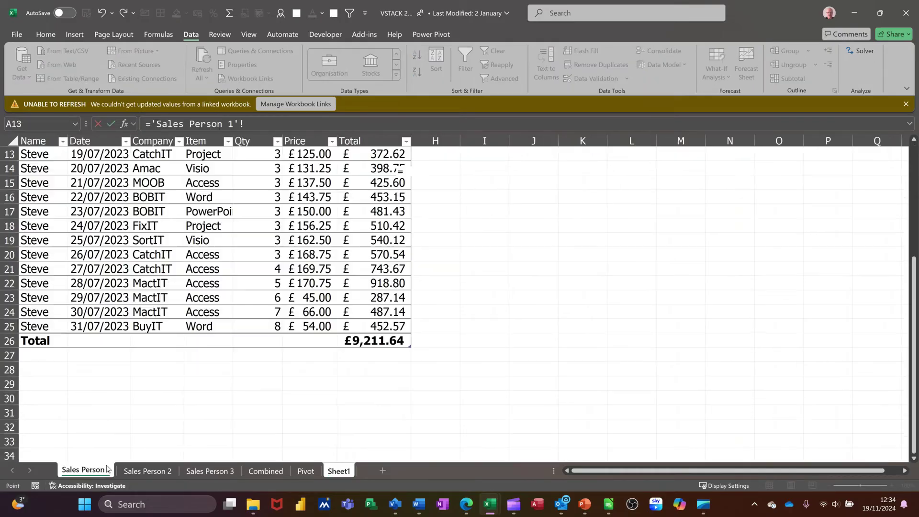
click(375, 342)
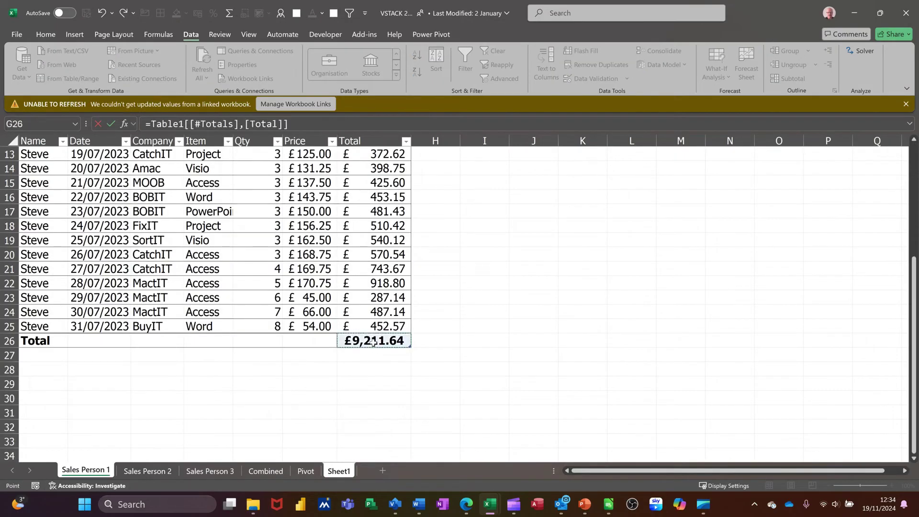
click(111, 123)
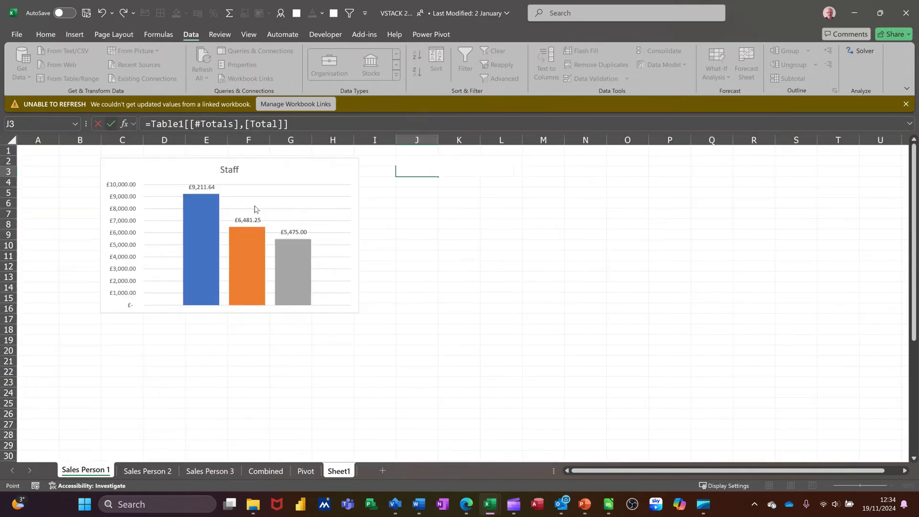
Step: Link J4 to the Sales Person 2 total in G21 (£6,481.25)
click(415, 186)
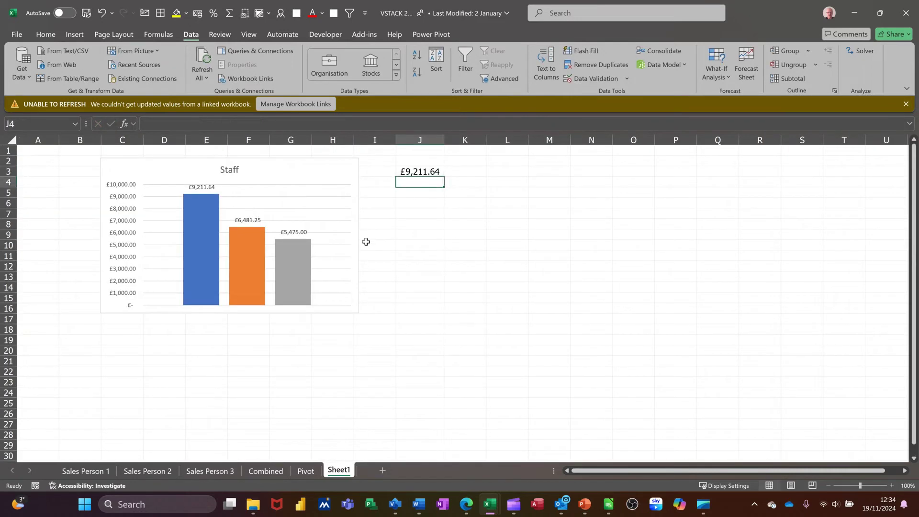
text(='Sales Person 2'!)
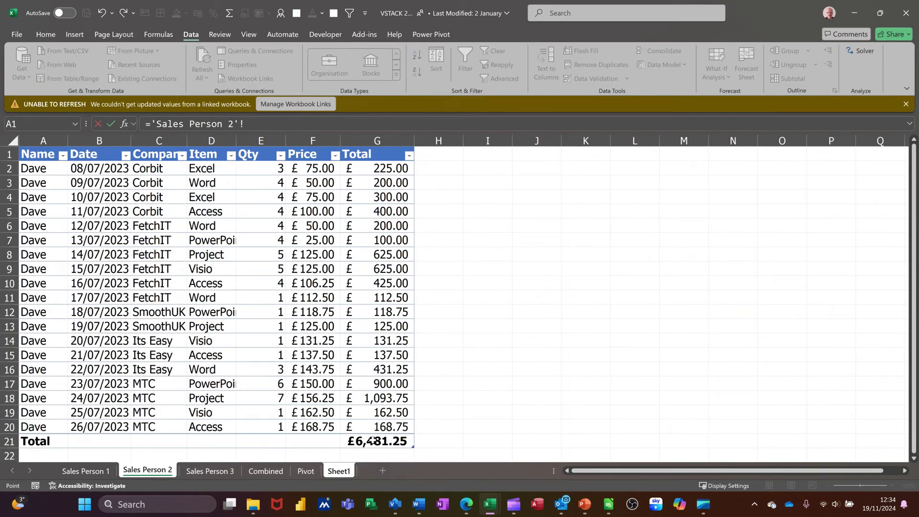
click(374, 441)
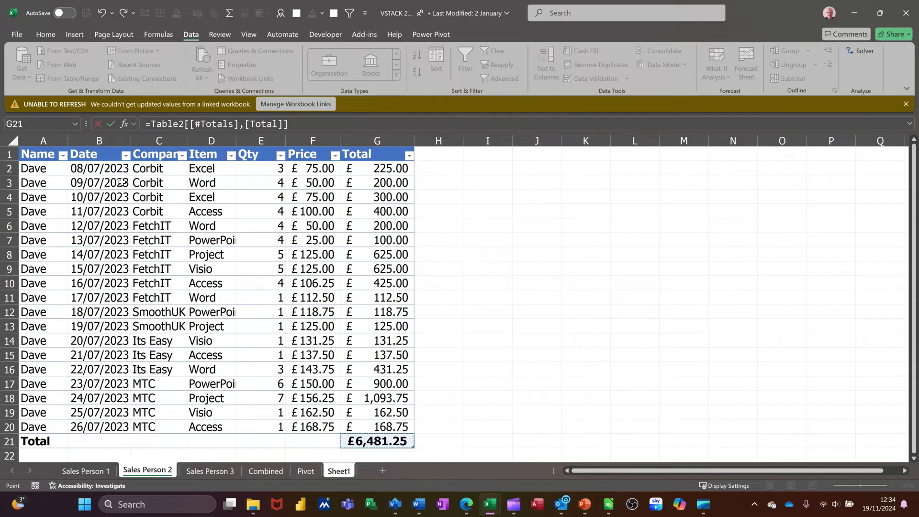
click(115, 125)
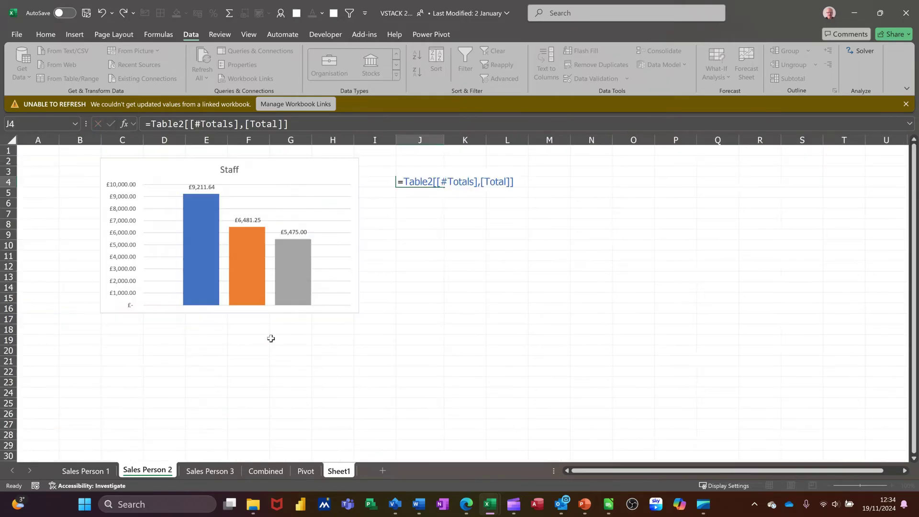
Step: Link J5 to the Sales Person 3 total in G21 (£5,475.00)
click(414, 193)
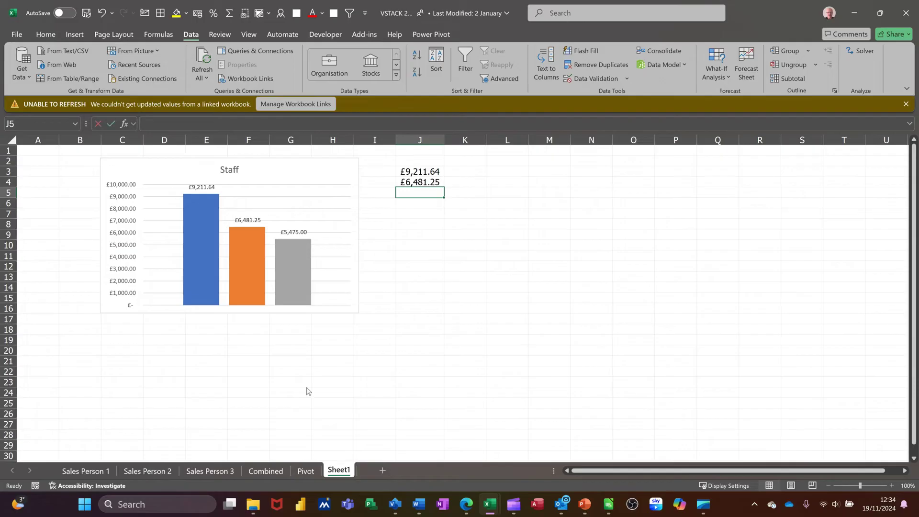
text(=)
click(220, 471)
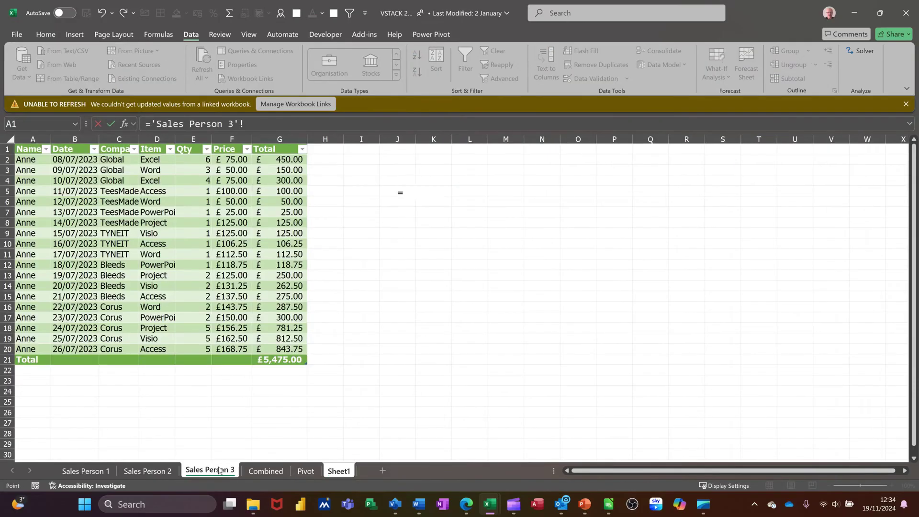
click(282, 369)
click(285, 362)
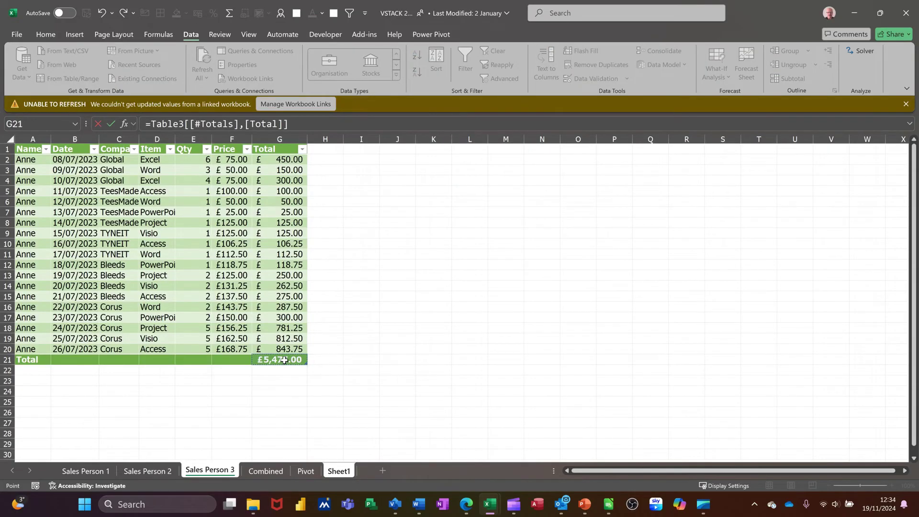
click(111, 124)
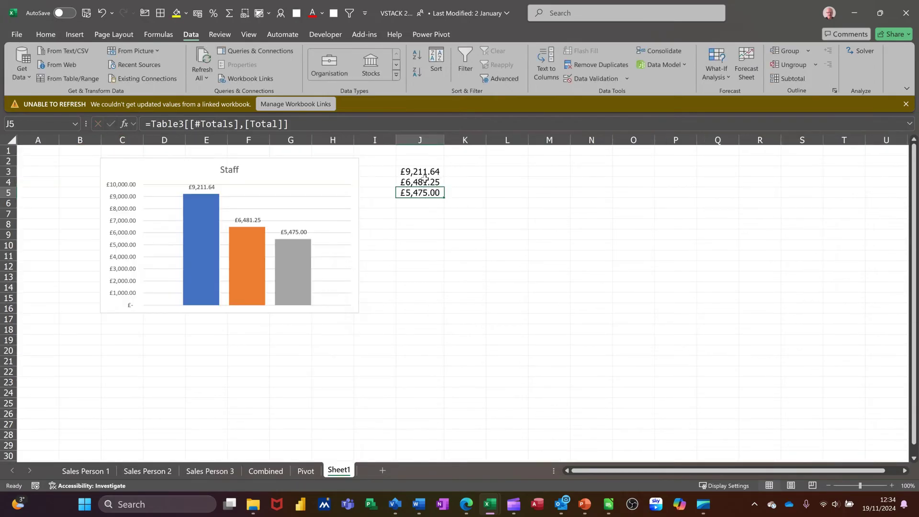
Step: Enter the three salesperson names in I3:I5, then shift the Staff chart left and select I3:J5
drag(421, 171, 420, 194)
click(374, 172)
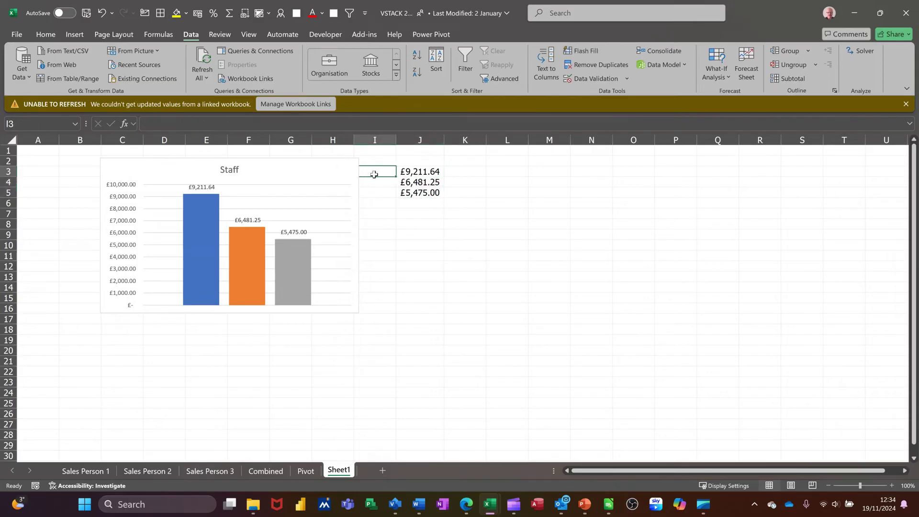
text(Steve)
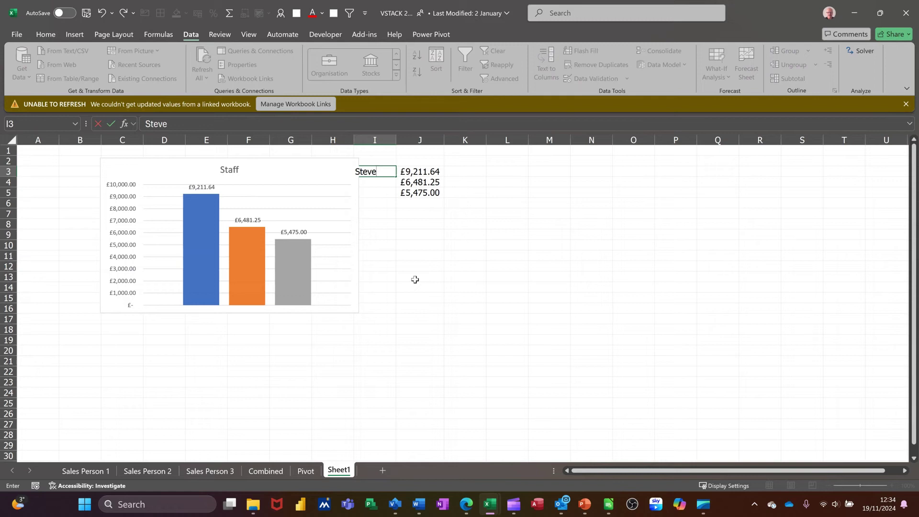
key(Return)
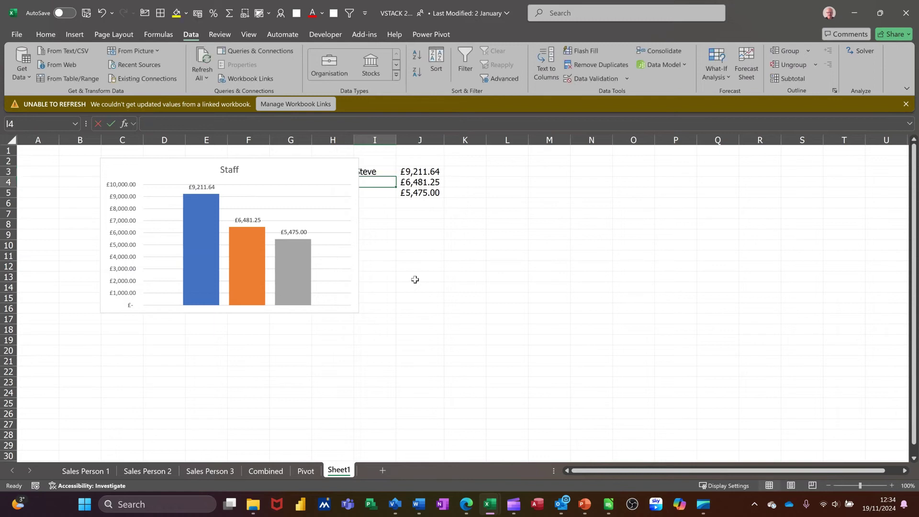
text(Dave)
key(Return)
text(Ann)
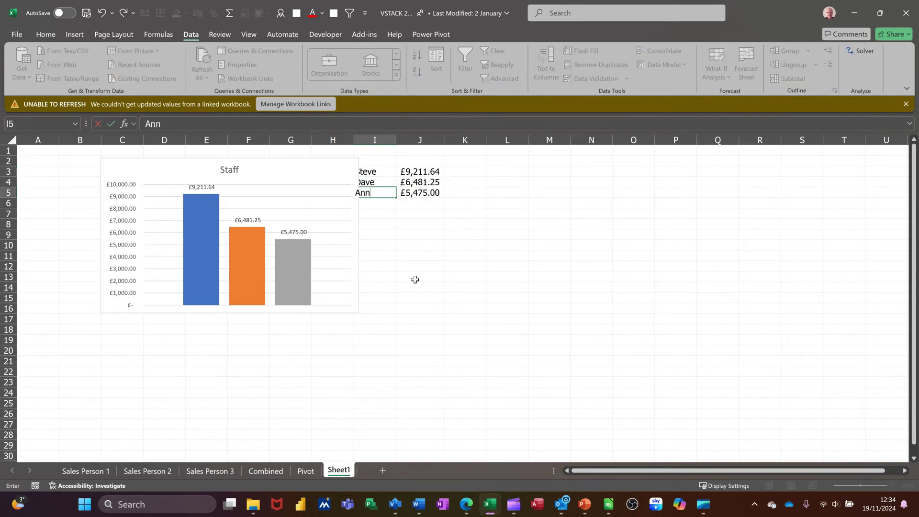
text(e)
click(401, 264)
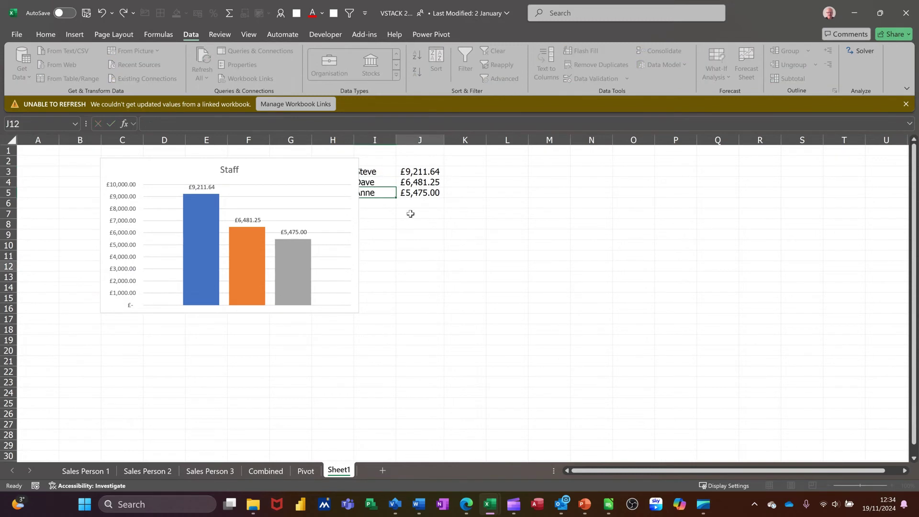
drag(351, 171, 413, 190)
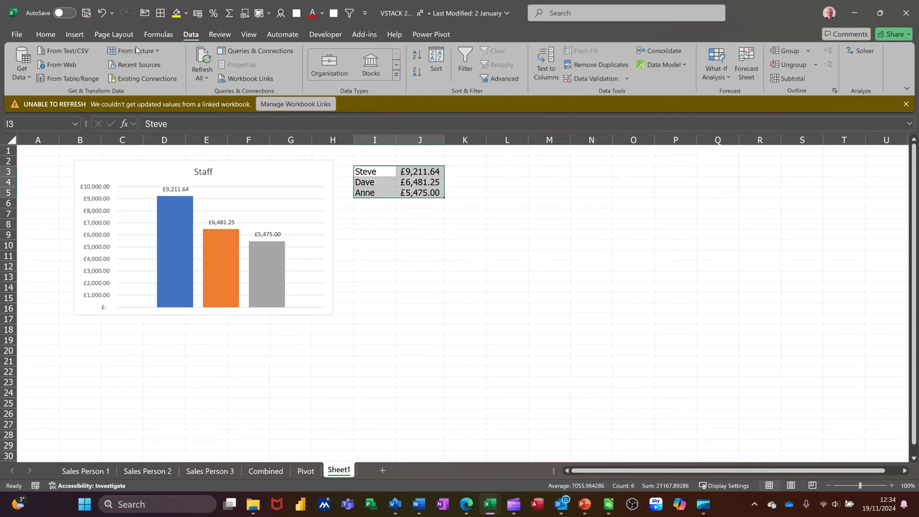
Step: Insert a clustered column chart from I3:J5 and place it right of the summary table
click(75, 35)
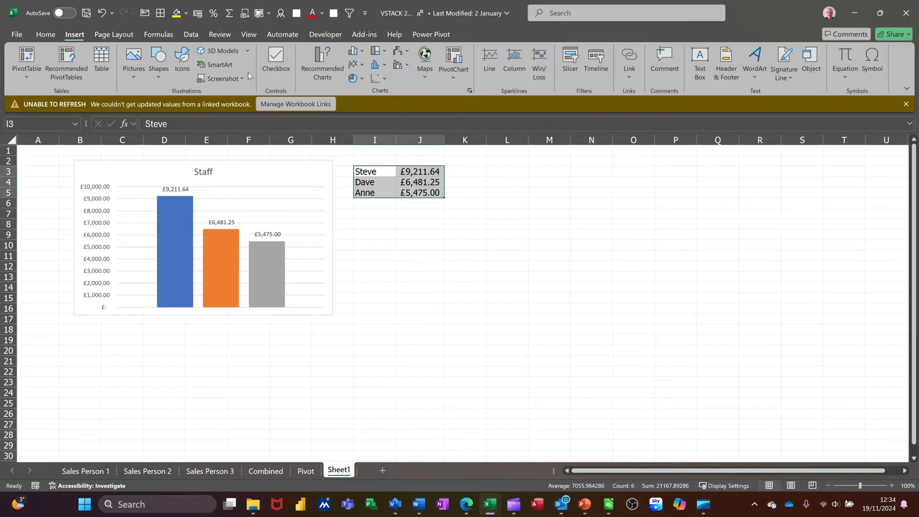
click(354, 51)
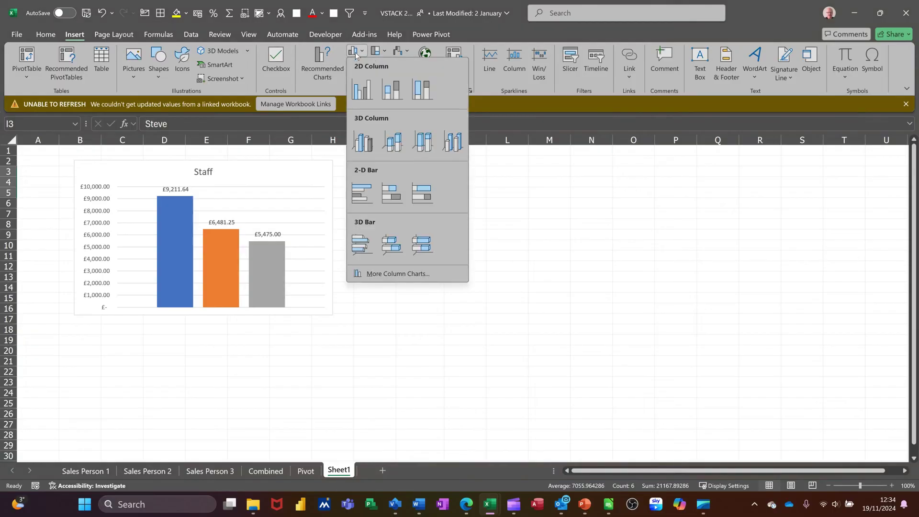
click(363, 85)
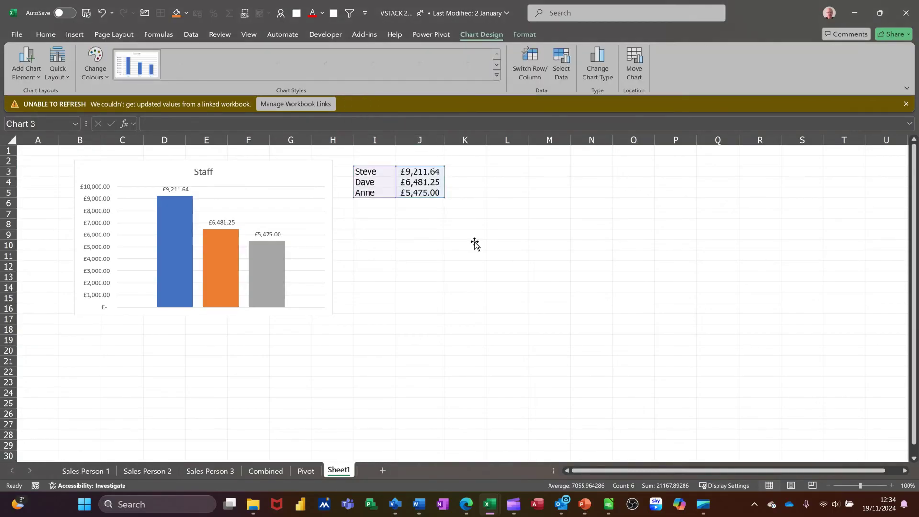
drag(515, 232, 631, 174)
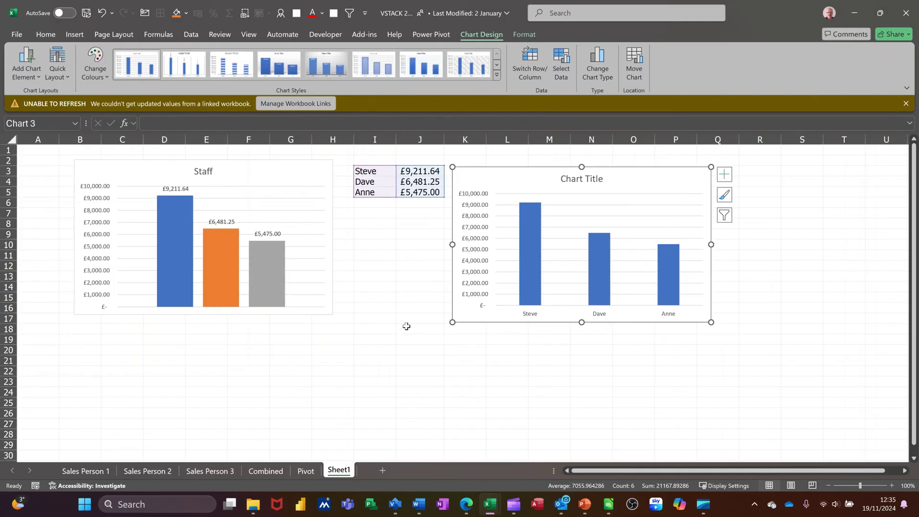
drag(452, 232, 462, 230)
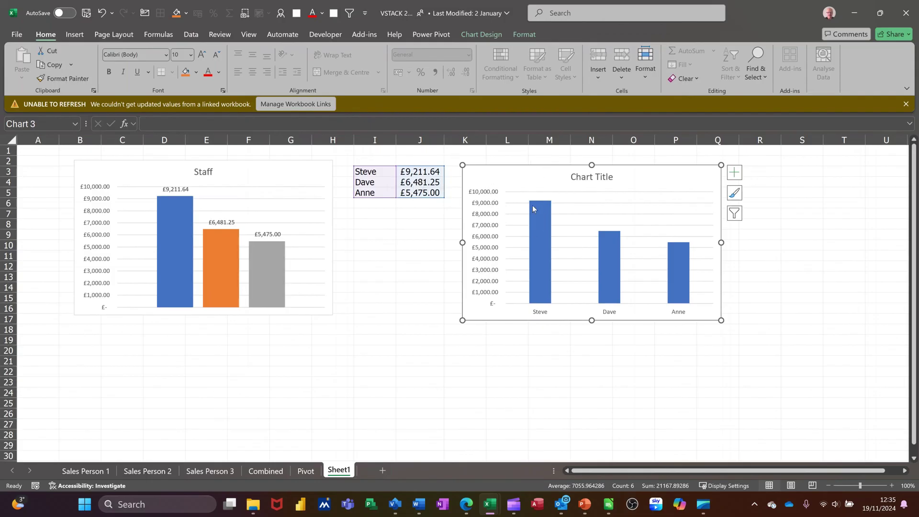
Step: Check a bar's value on the new summary chart beside I3:J5
mouse_move(533, 209)
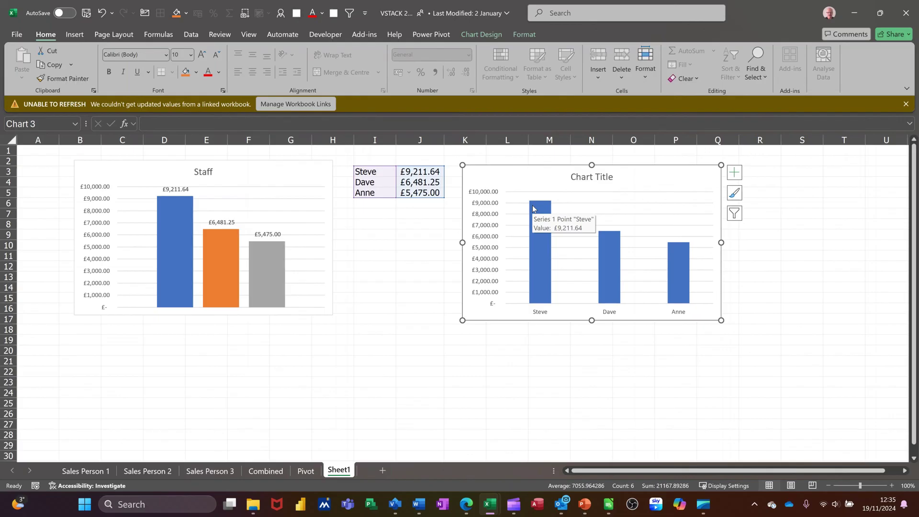